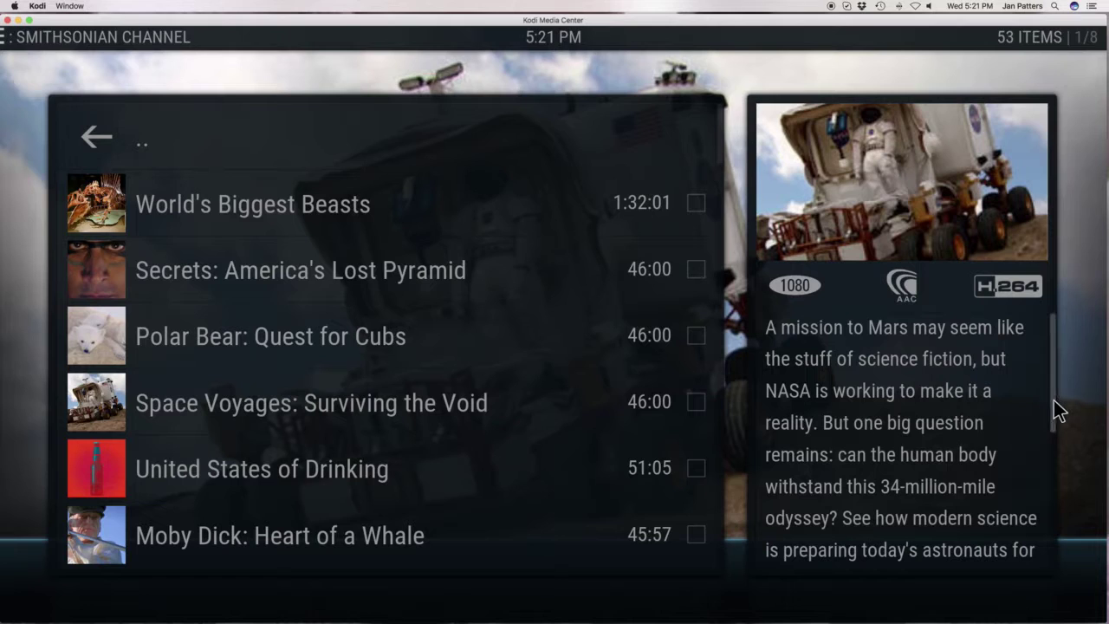
- Play "Micro Monsters with David Attenborough" from the Smithsonian Channel video list, and stop the playback
{"action": "left_click_drag", "start_coordinate": [1053, 404], "coordinate": [1050, 485]}
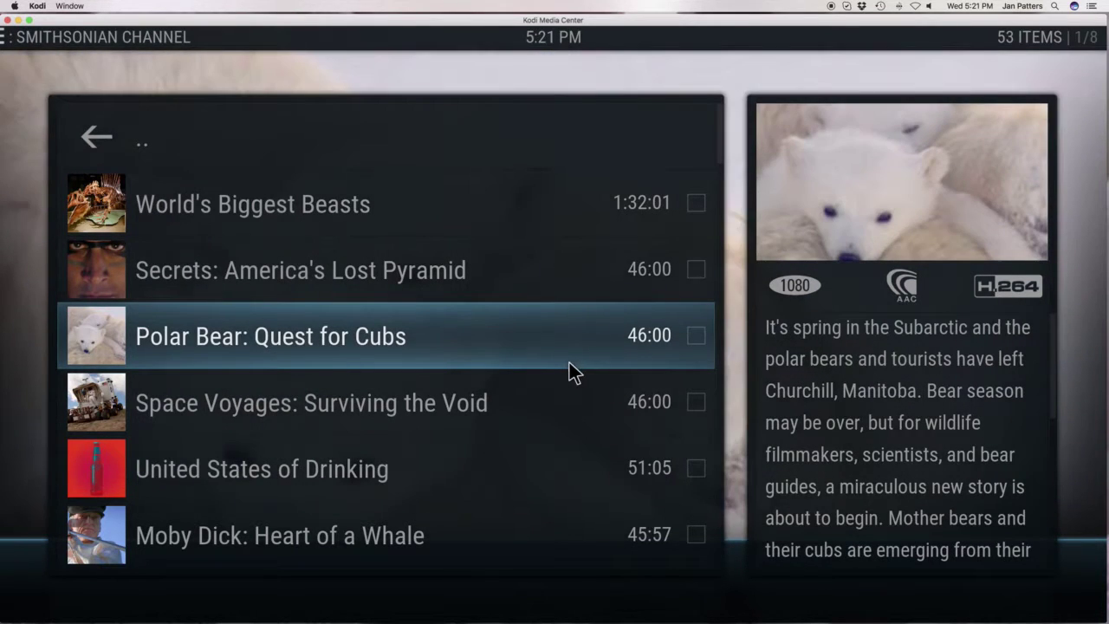
{"action": "scroll", "coordinate": [568, 361], "scroll_direction": "down", "scroll_amount": 5}
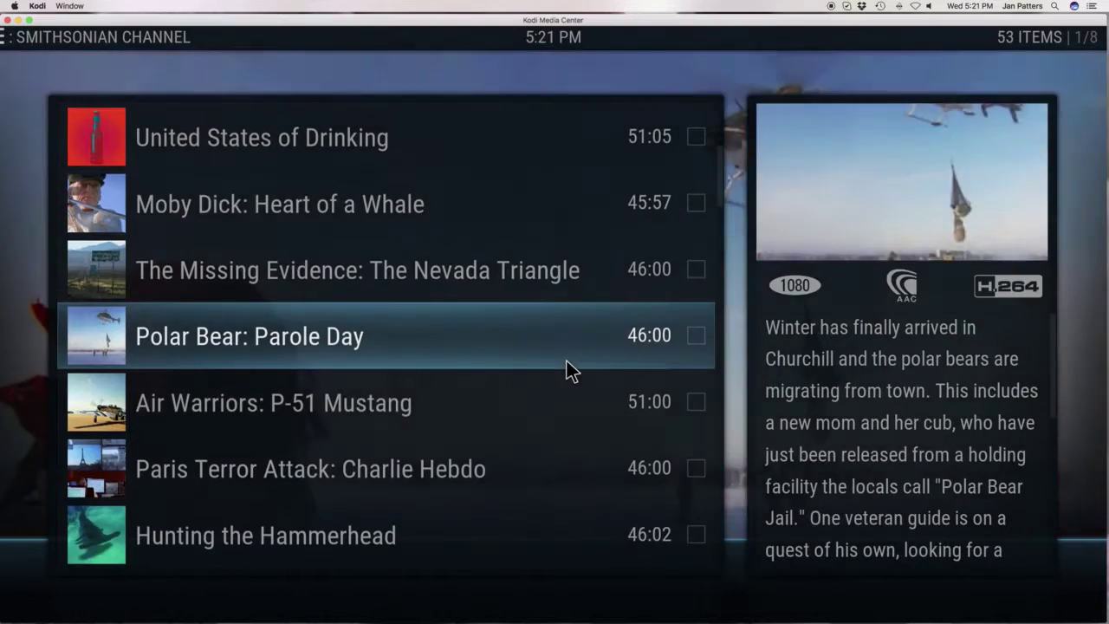
{"action": "scroll", "coordinate": [566, 361], "scroll_direction": "down", "scroll_amount": 3}
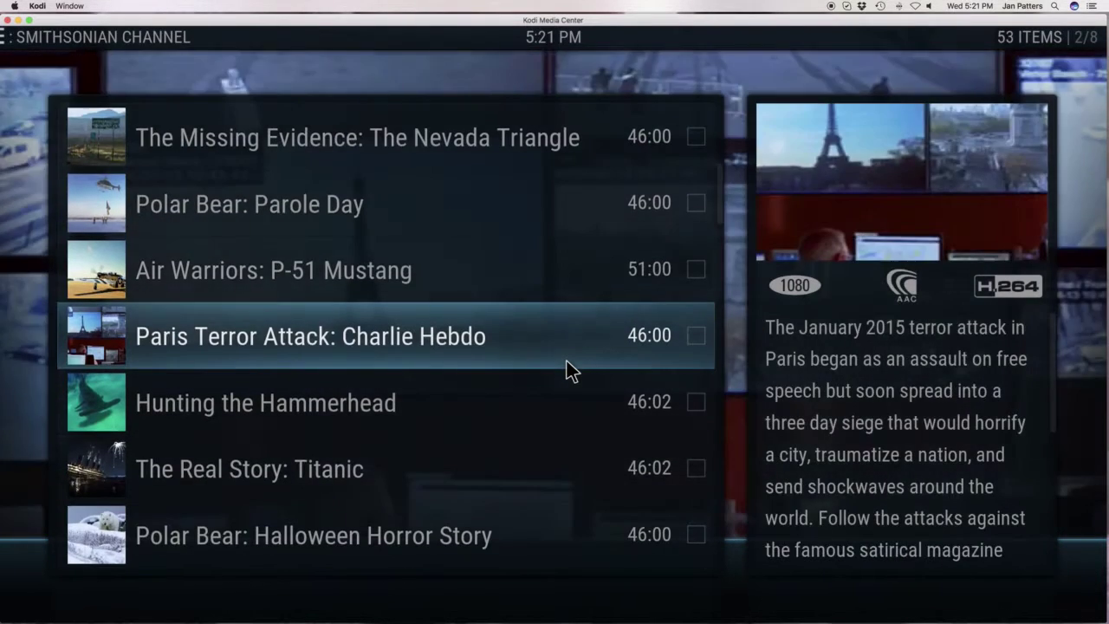
{"action": "scroll", "coordinate": [567, 360], "scroll_direction": "down", "scroll_amount": 2}
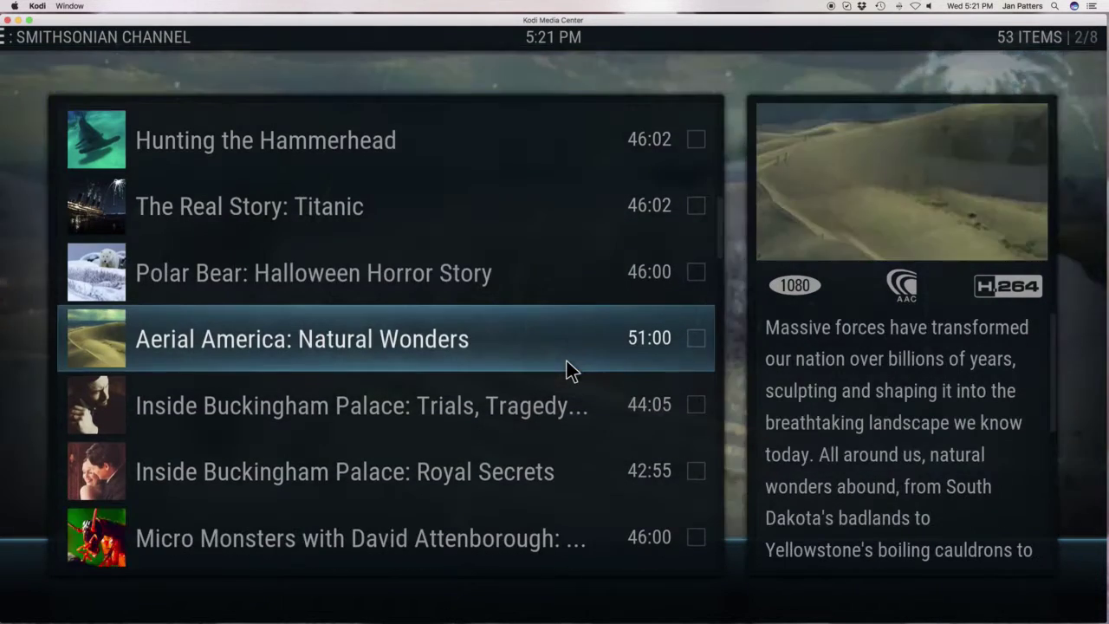
{"action": "scroll", "coordinate": [567, 360], "scroll_direction": "down", "scroll_amount": 2}
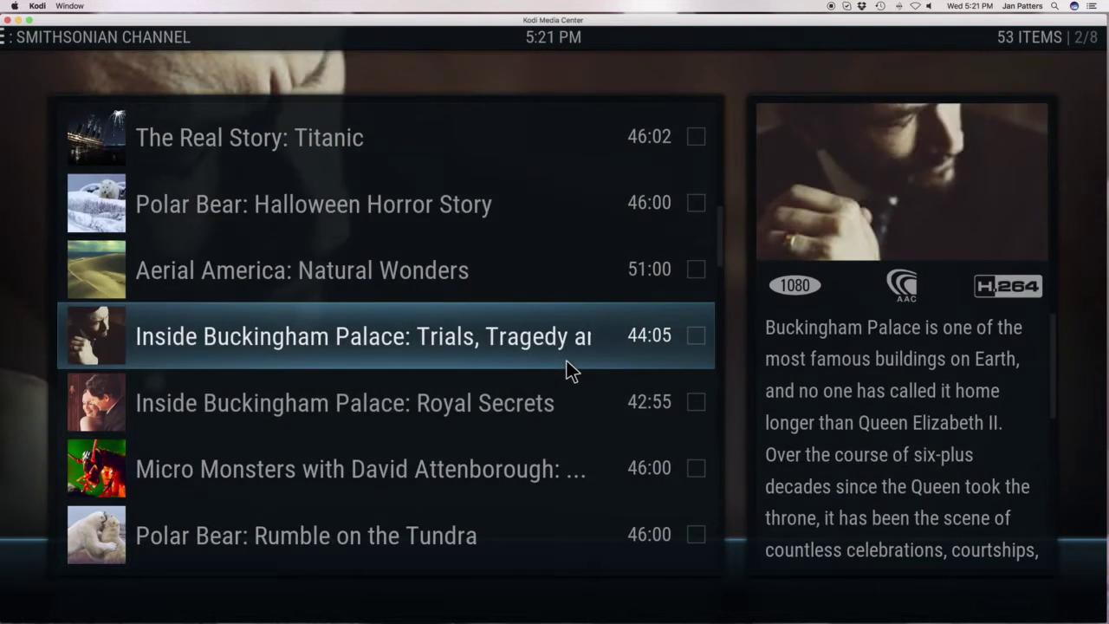
{"action": "scroll", "coordinate": [568, 362], "scroll_direction": "down", "scroll_amount": 1}
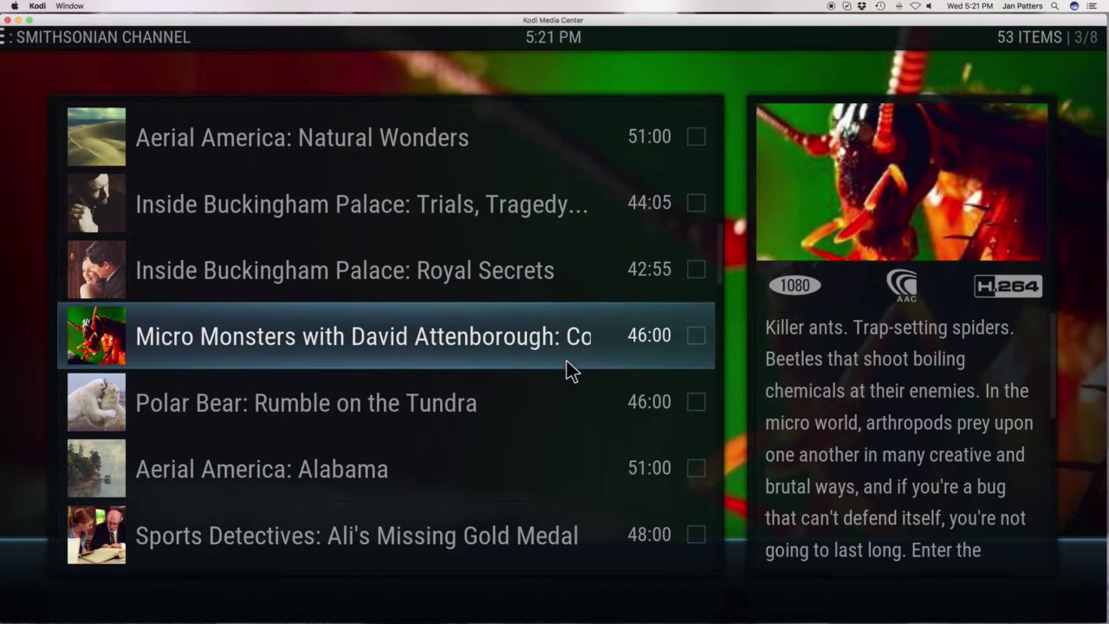
{"action": "left_click", "coordinate": [489, 332]}
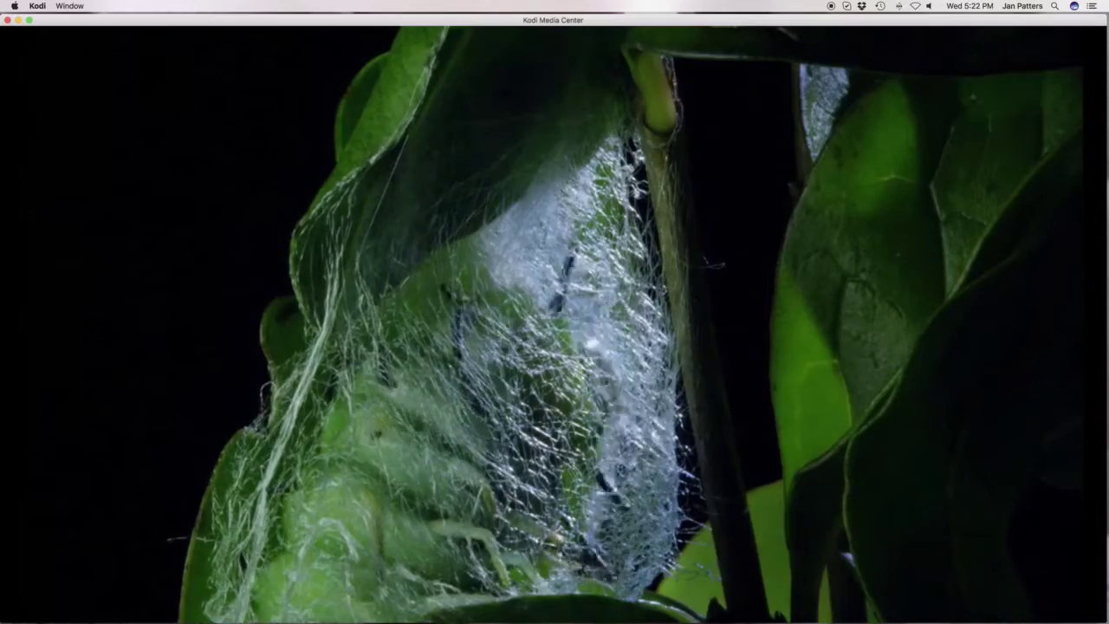
{"action": "mouse_move", "coordinate": [568, 230]}
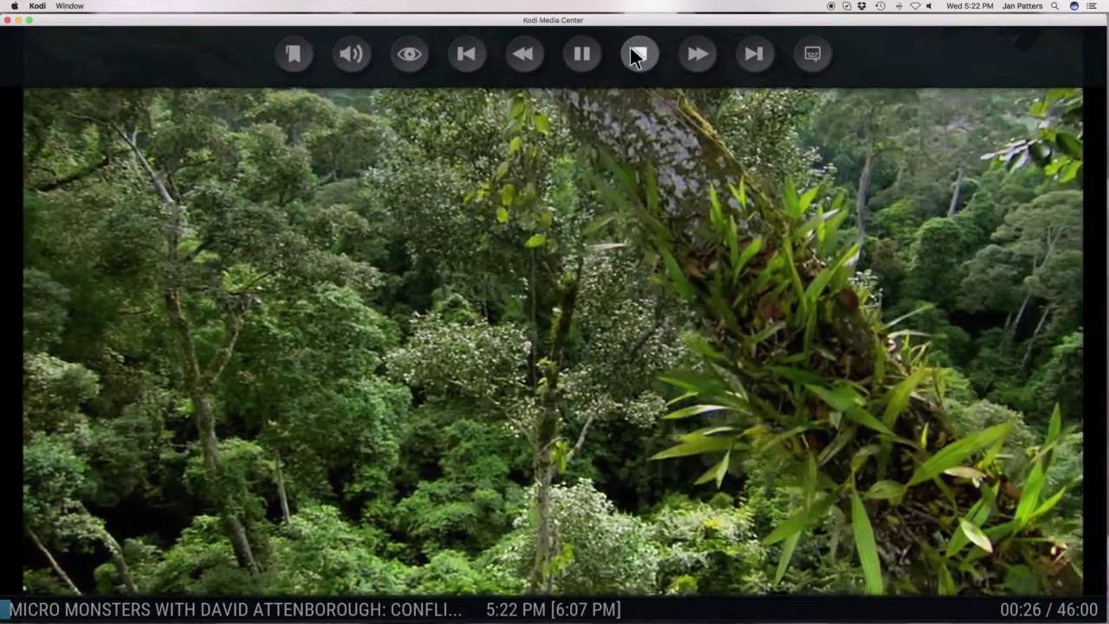
{"action": "left_click", "coordinate": [639, 54]}
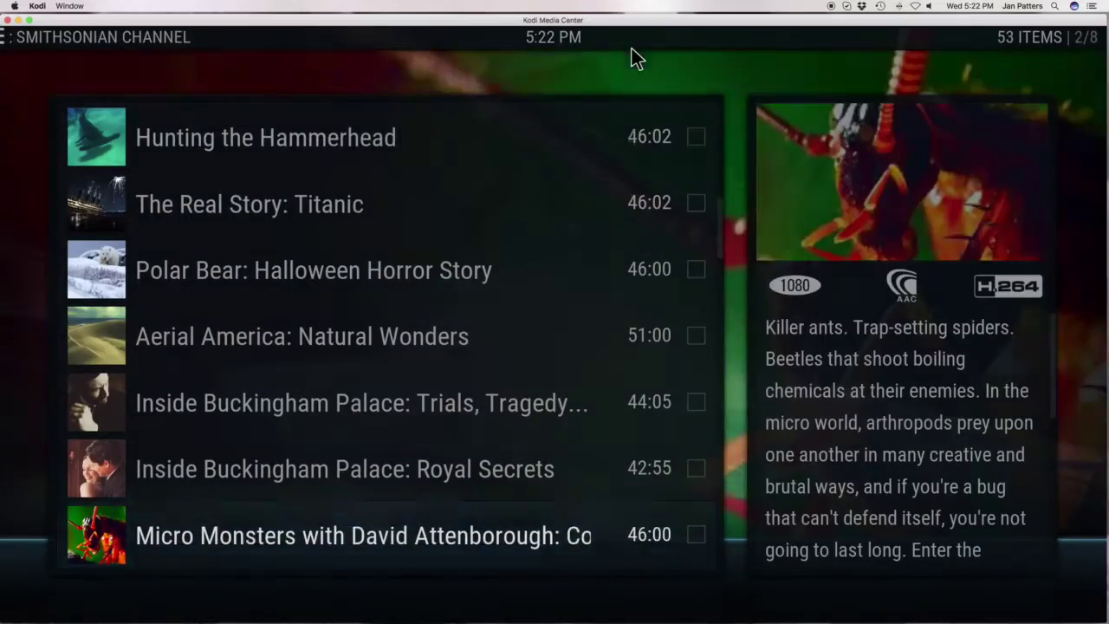
- Play "World's Biggest Beasts" from the beginning of the Smithsonian Channel video list
{"action": "scroll", "coordinate": [499, 297], "scroll_direction": "up", "scroll_amount": 6}
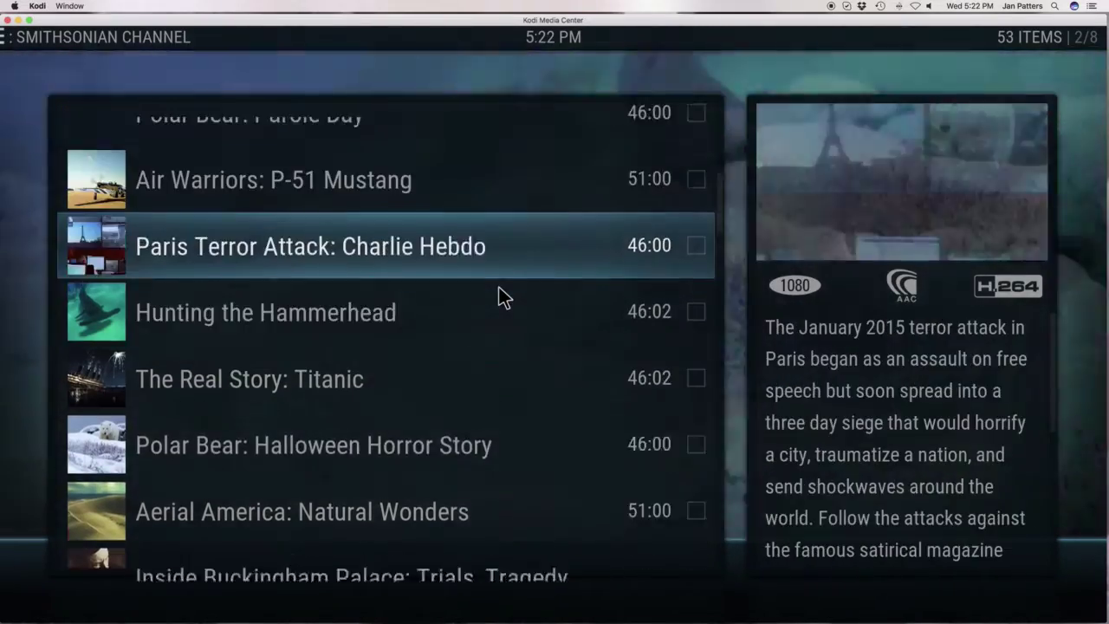
{"action": "scroll", "coordinate": [500, 298], "scroll_direction": "up", "scroll_amount": 5}
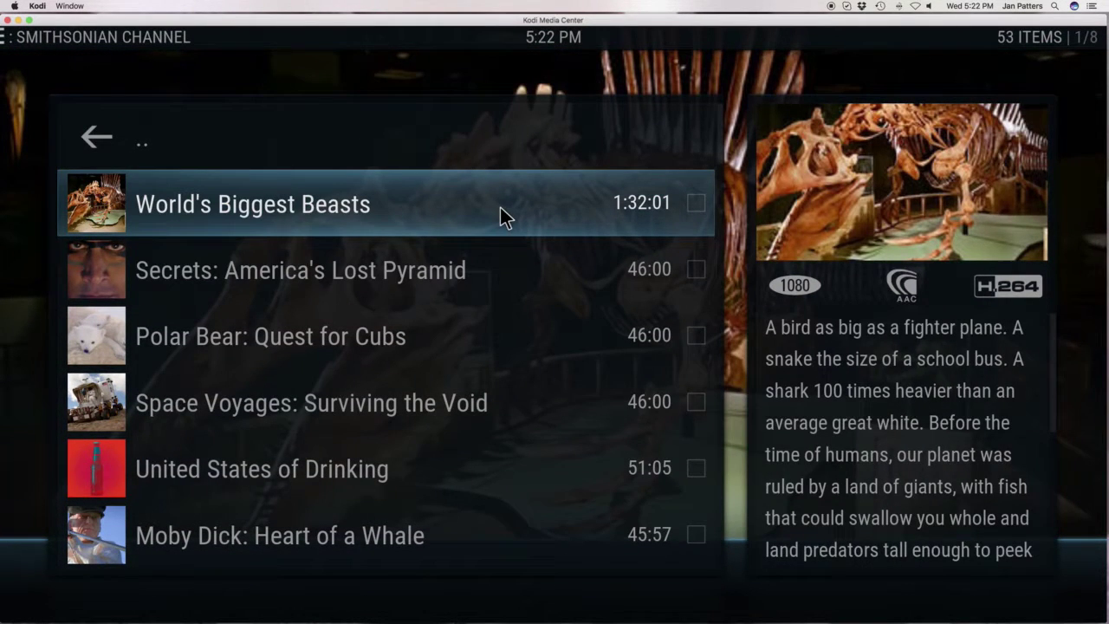
{"action": "left_click", "coordinate": [500, 208]}
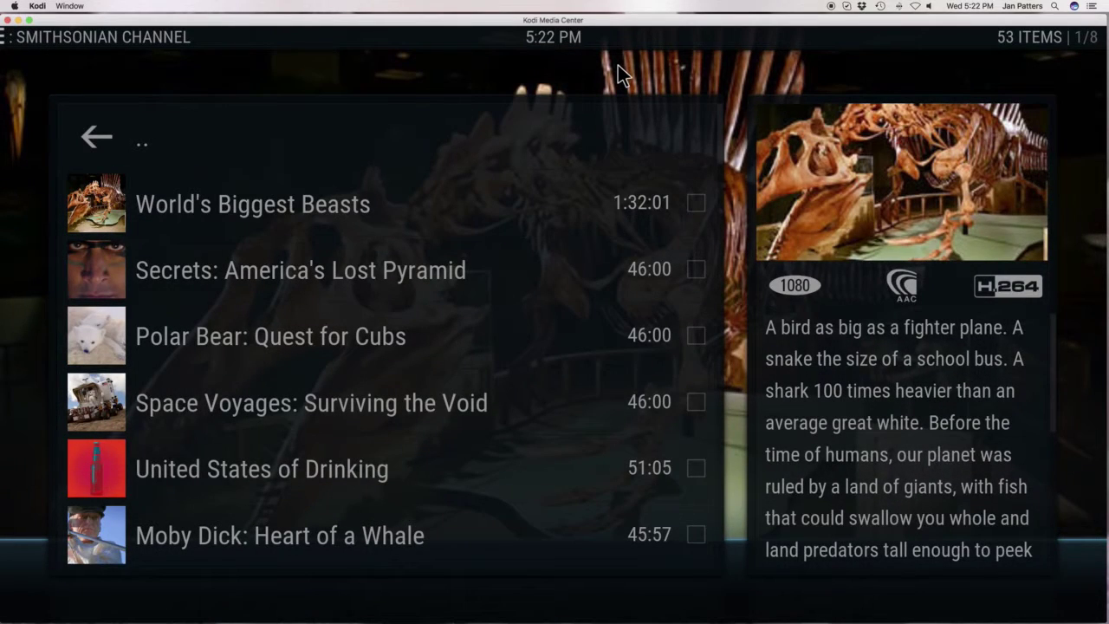
- Leave the Smithsonian Channel list for the home screen and open the add-on browser's main list from the Settings section
{"action": "key", "text": "Escape"}
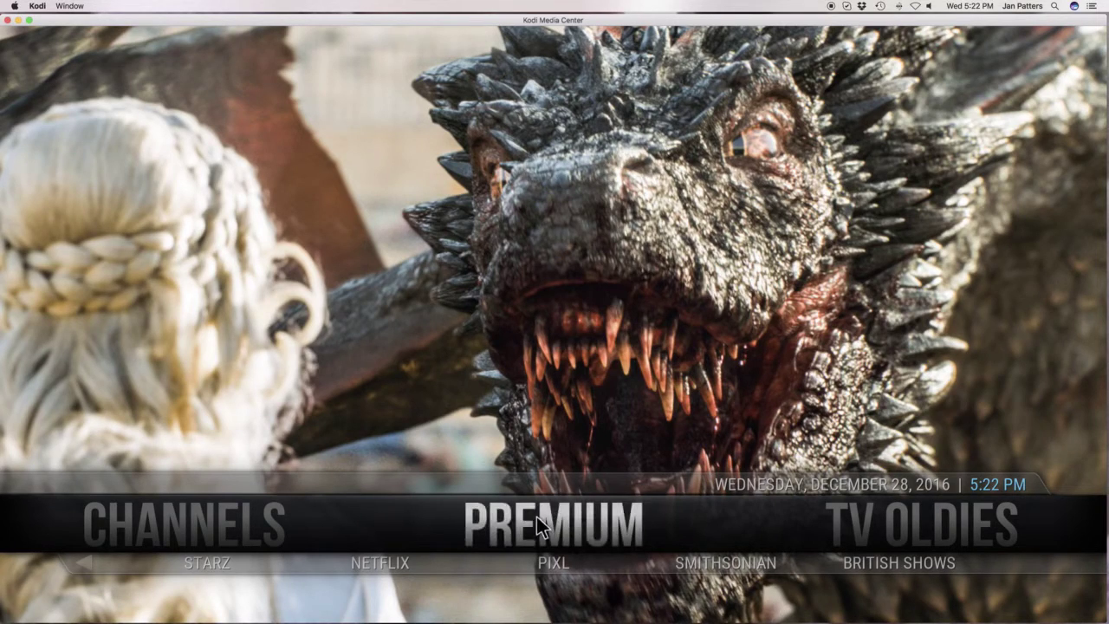
{"action": "key", "text": "Right"}
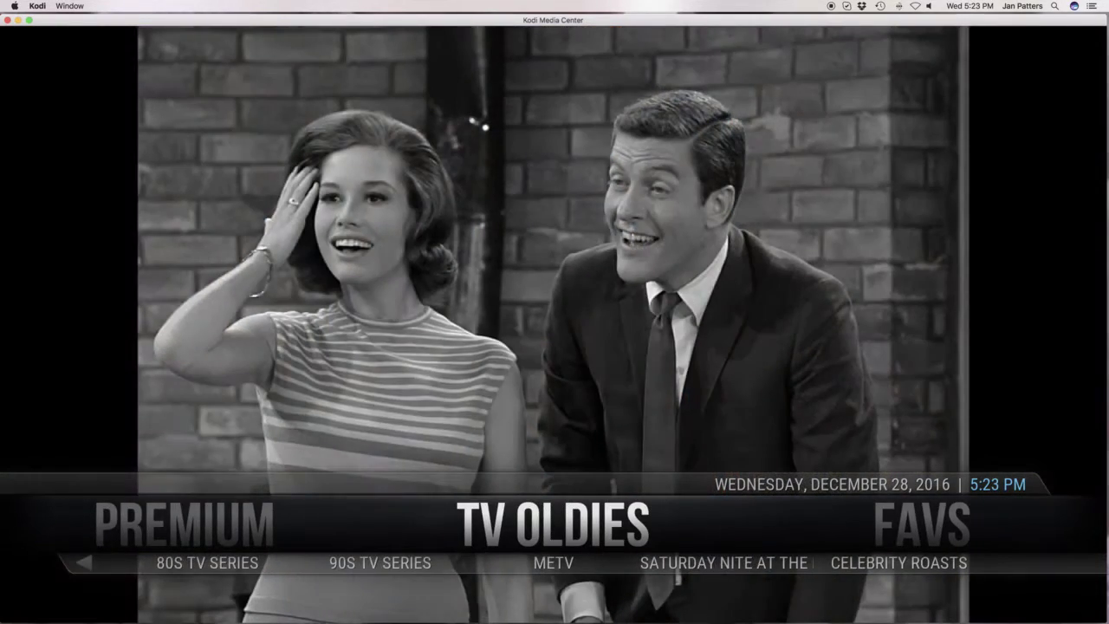
{"action": "key", "text": "Right"}
{"action": "key", "text": "Right"}
{"action": "key", "text": "Right"}
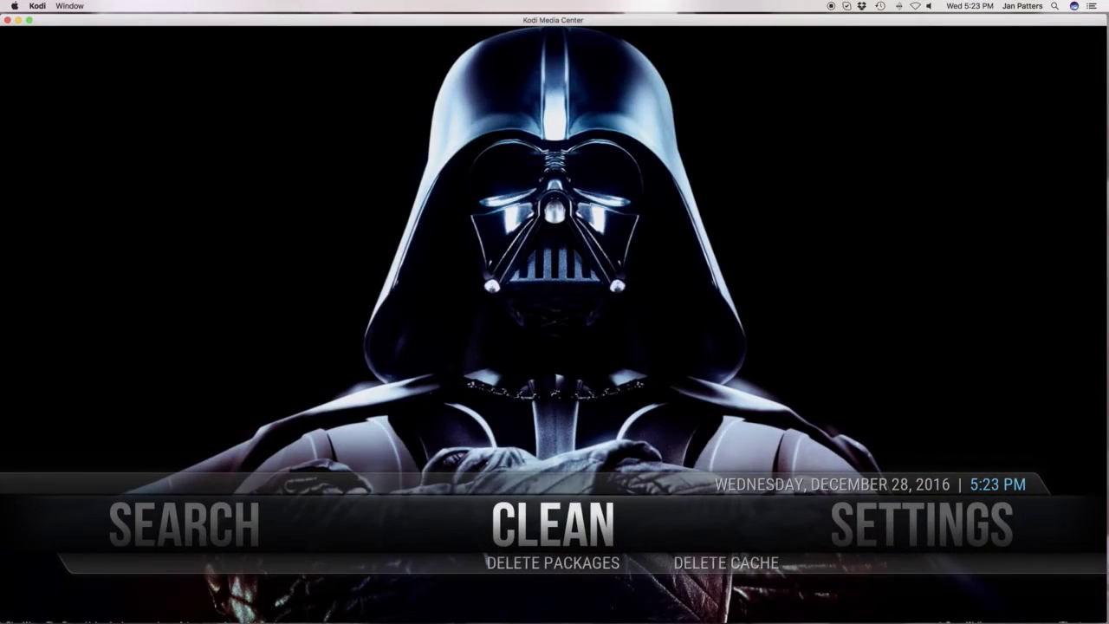
{"action": "key", "text": "Right"}
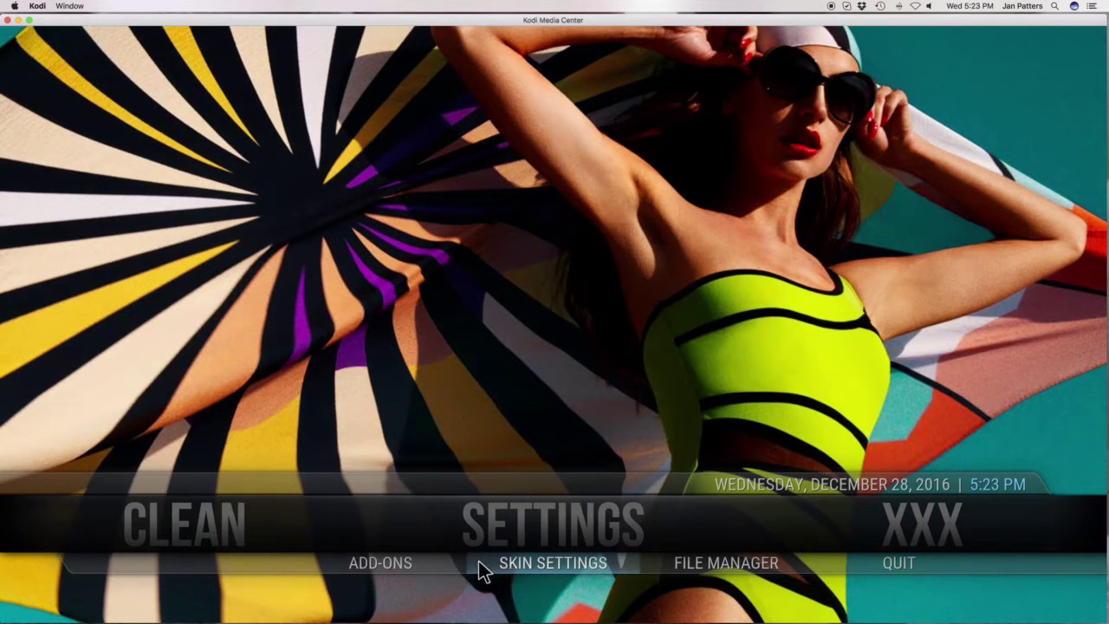
{"action": "left_click", "coordinate": [409, 561]}
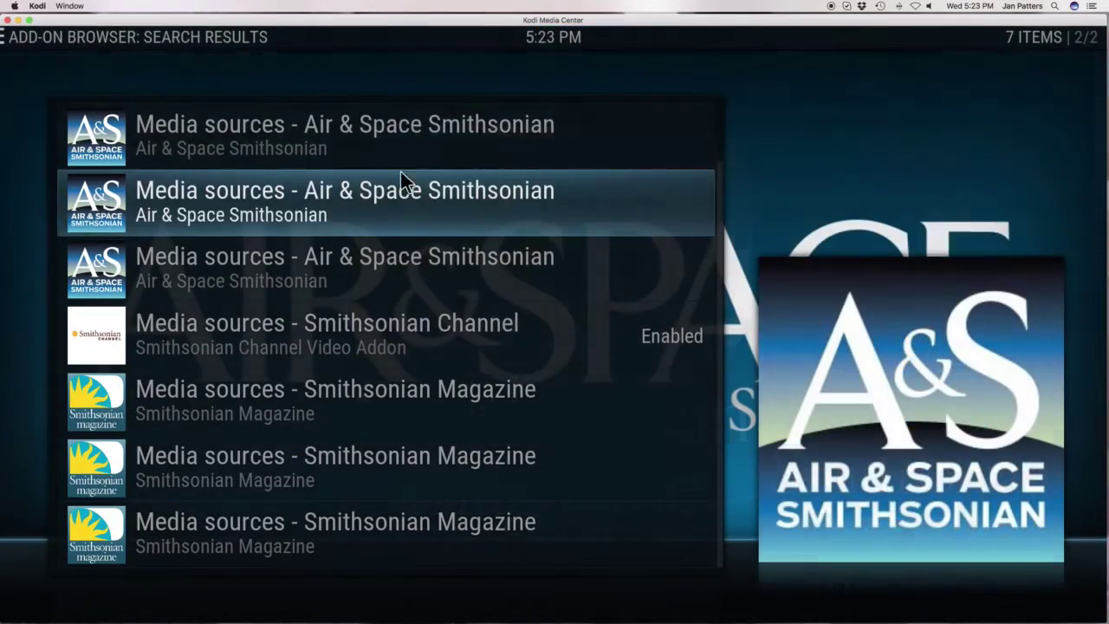
{"action": "key", "text": "Escape"}
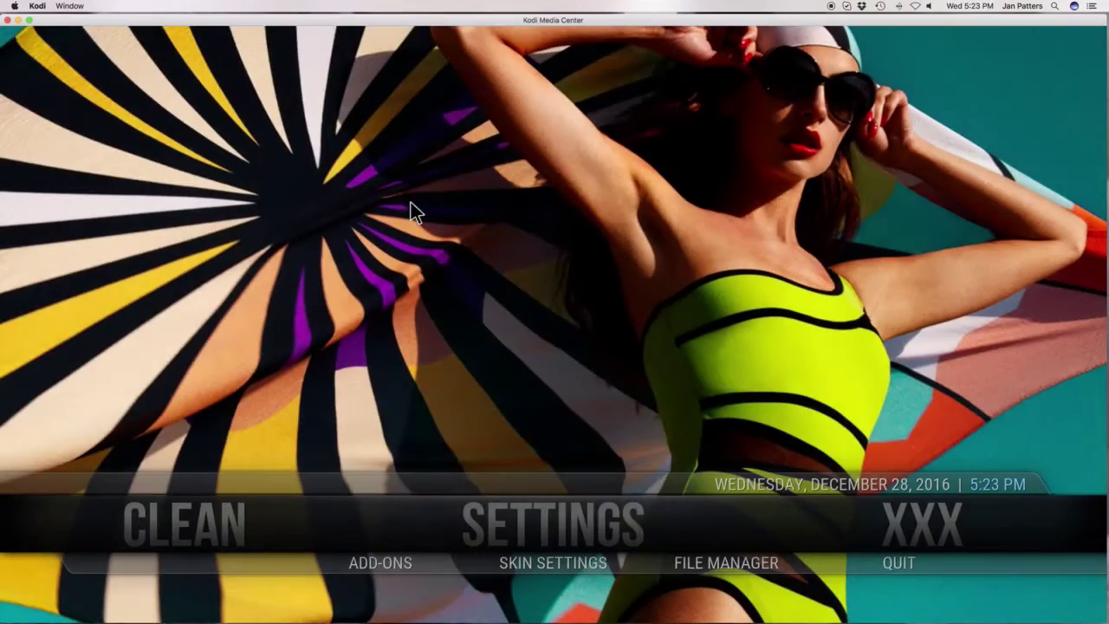
{"action": "left_click", "coordinate": [409, 561]}
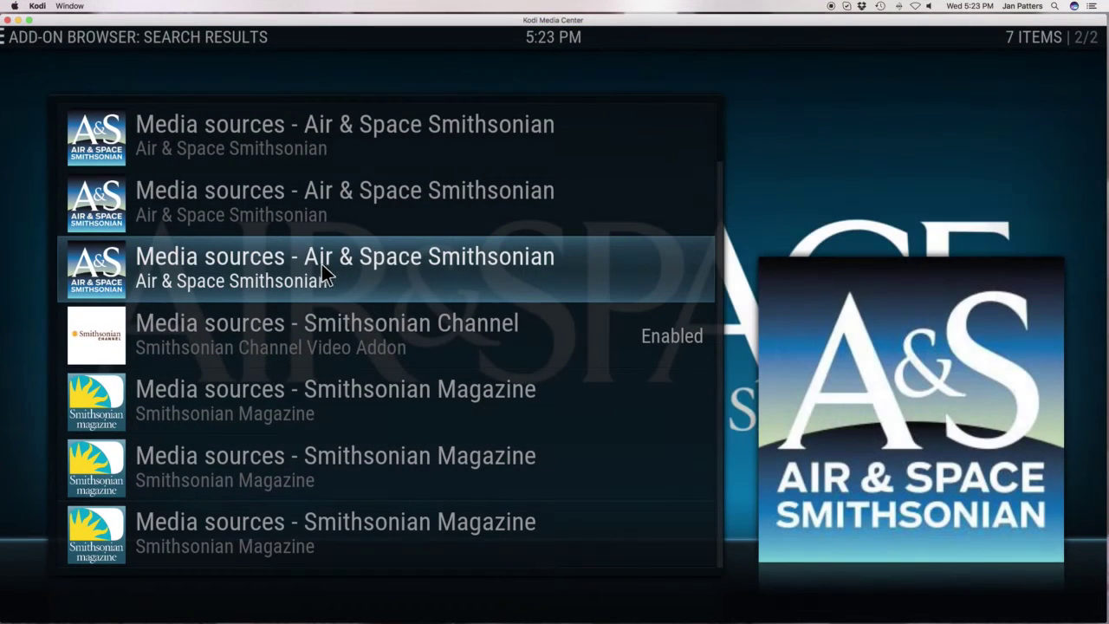
{"action": "scroll", "coordinate": [316, 253], "scroll_direction": "up", "scroll_amount": 1}
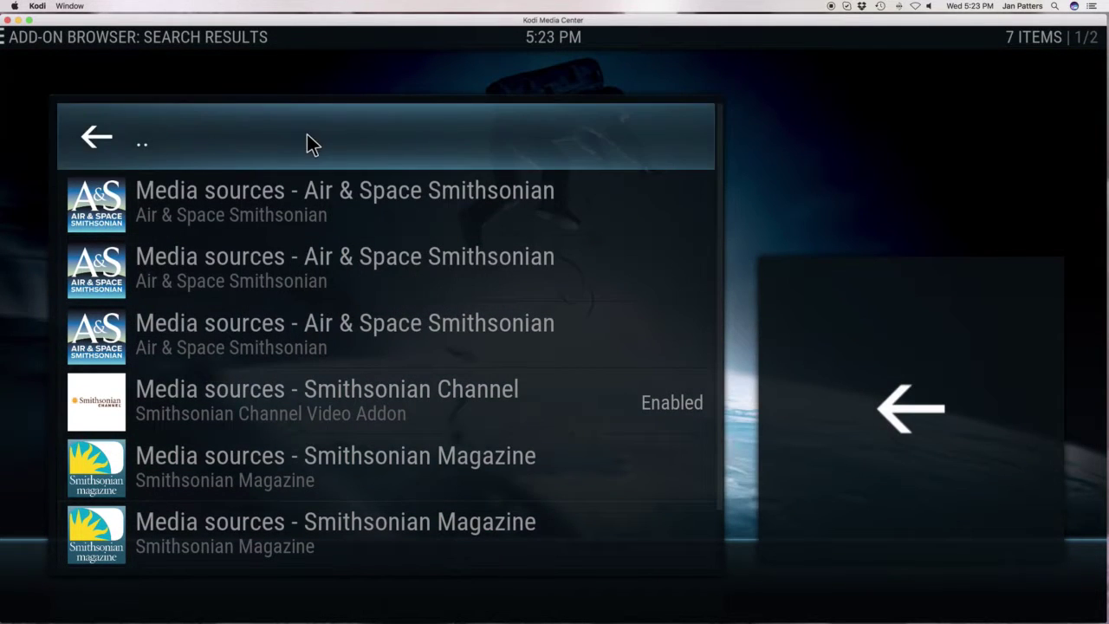
{"action": "left_click", "coordinate": [307, 134]}
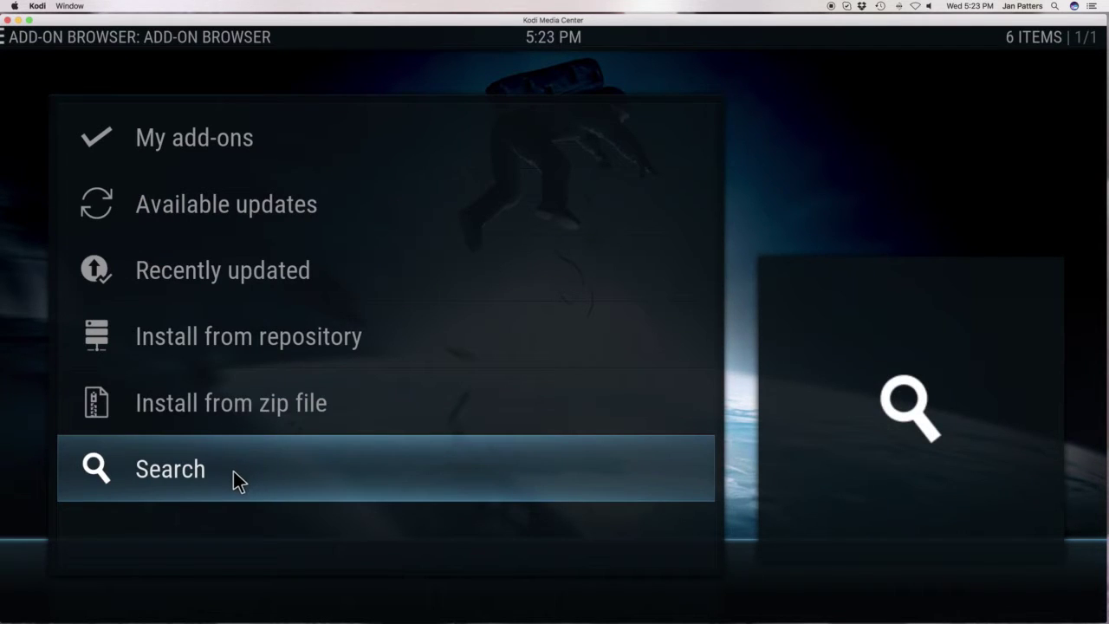
- Search the add-on browser for "smithsonian"
{"action": "left_click", "coordinate": [233, 471]}
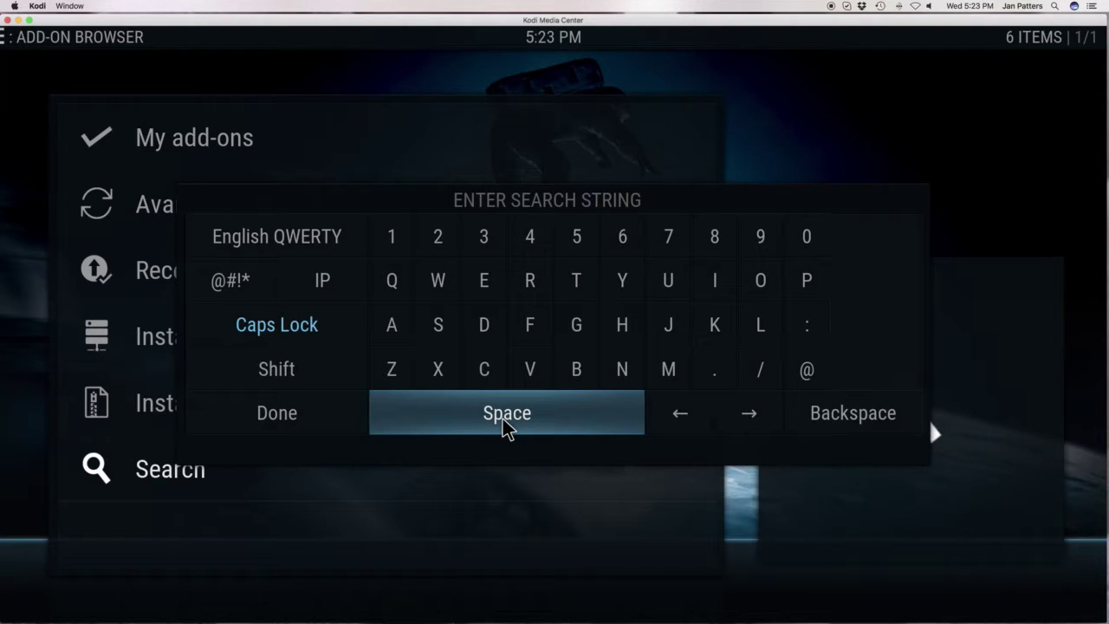
{"action": "type", "text": "smithsonian"}
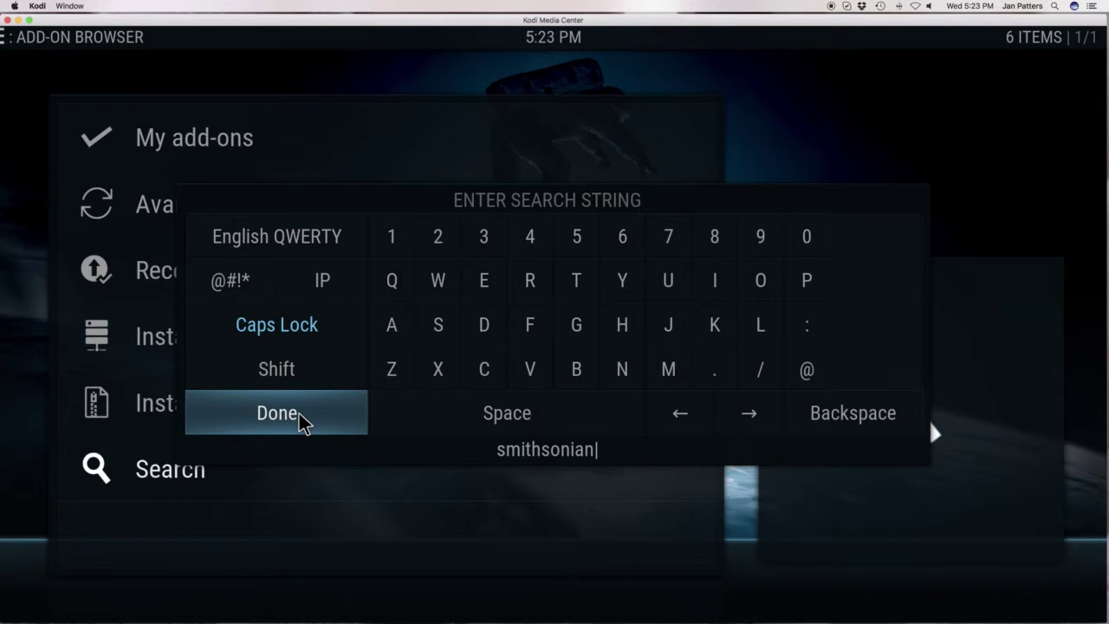
{"action": "left_click", "coordinate": [302, 422]}
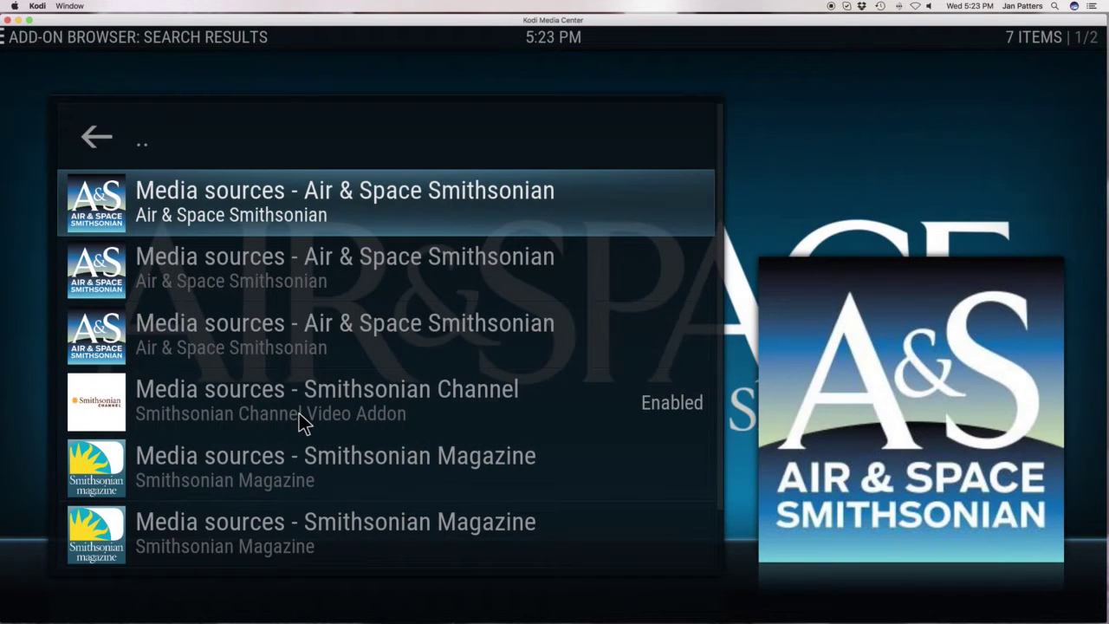
- Uninstall the Smithsonian Channel video add-on from the search results
{"action": "scroll", "coordinate": [299, 413], "scroll_direction": "down", "scroll_amount": 1}
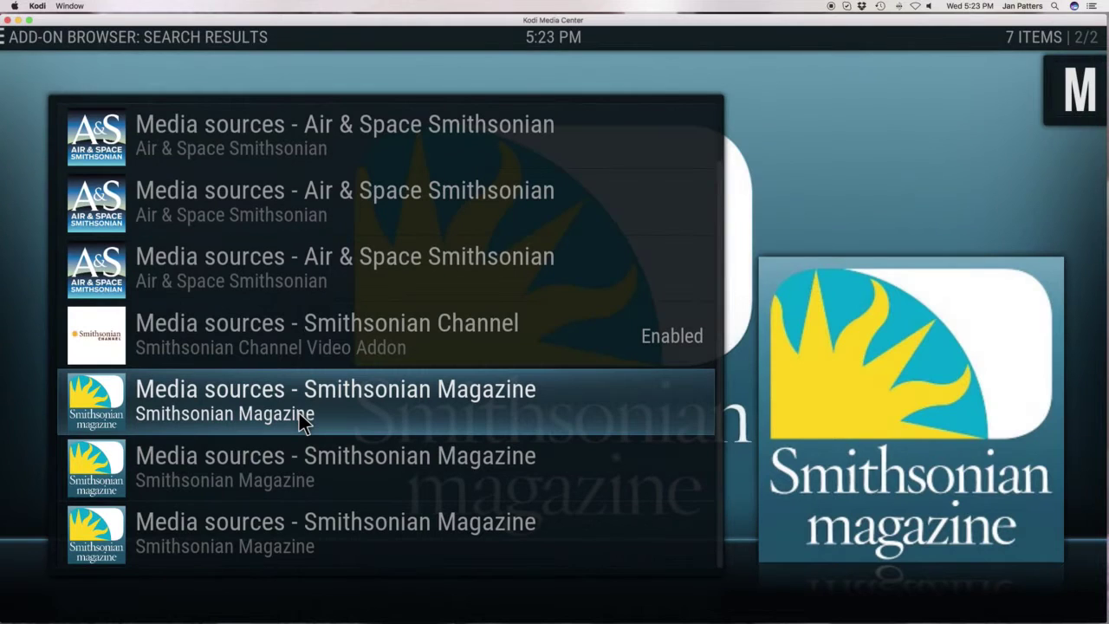
{"action": "scroll", "coordinate": [299, 413], "scroll_direction": "up", "scroll_amount": 1}
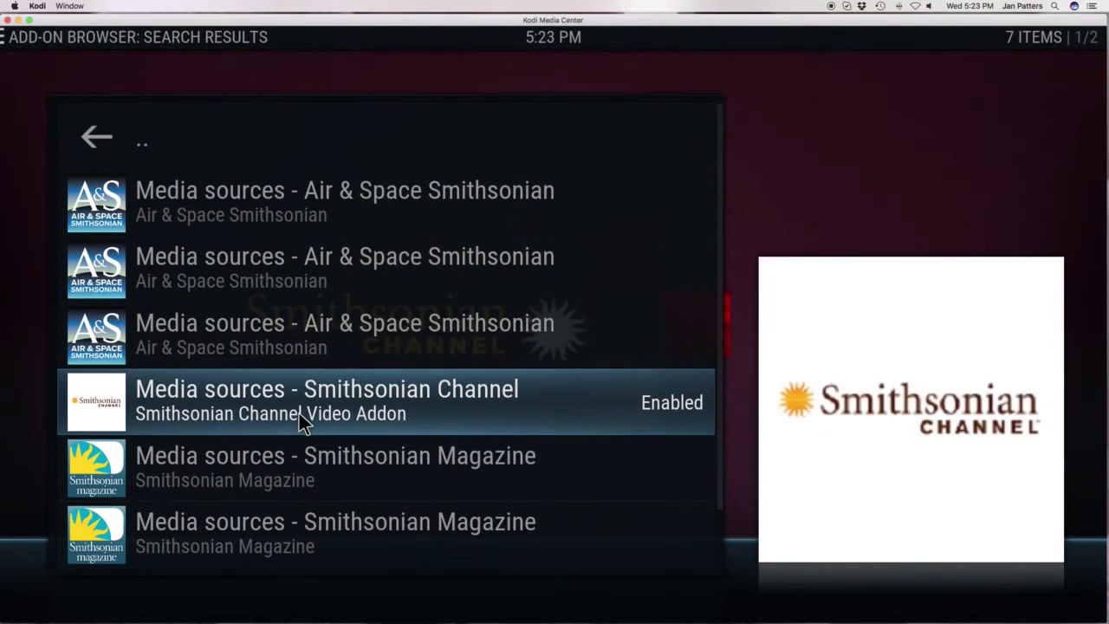
{"action": "scroll", "coordinate": [299, 412], "scroll_direction": "down", "scroll_amount": 1}
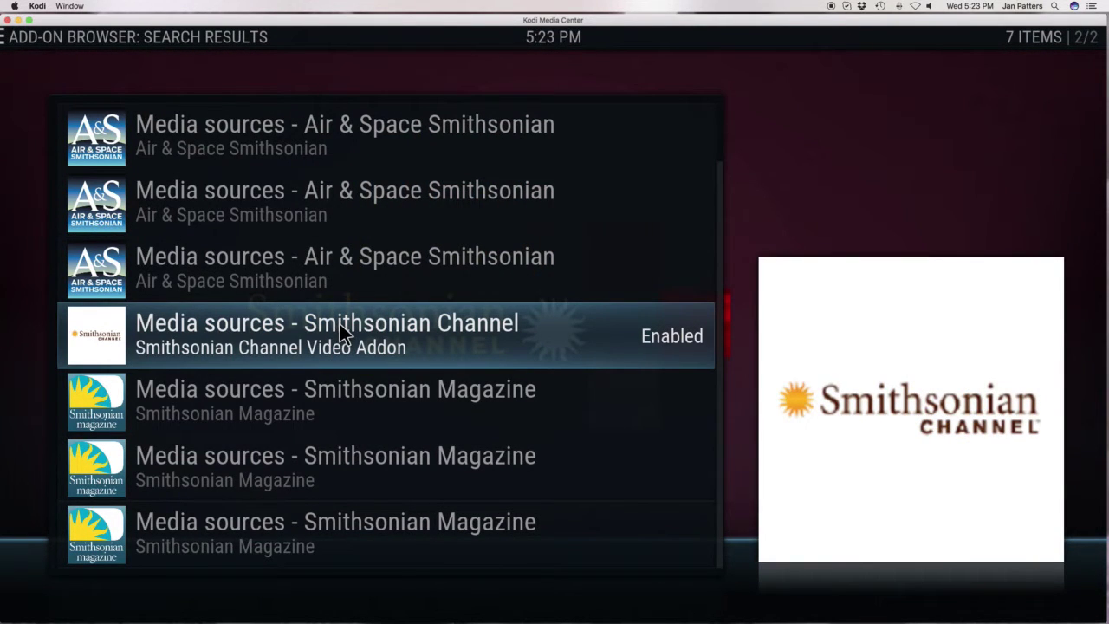
{"action": "left_click", "coordinate": [339, 324]}
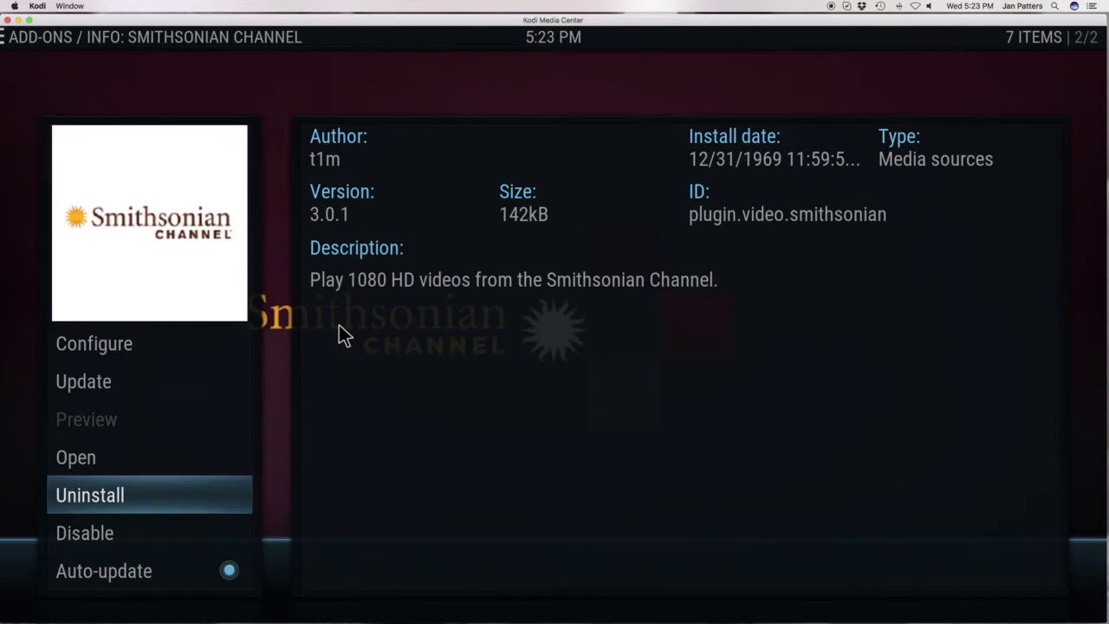
{"action": "left_click", "coordinate": [201, 485]}
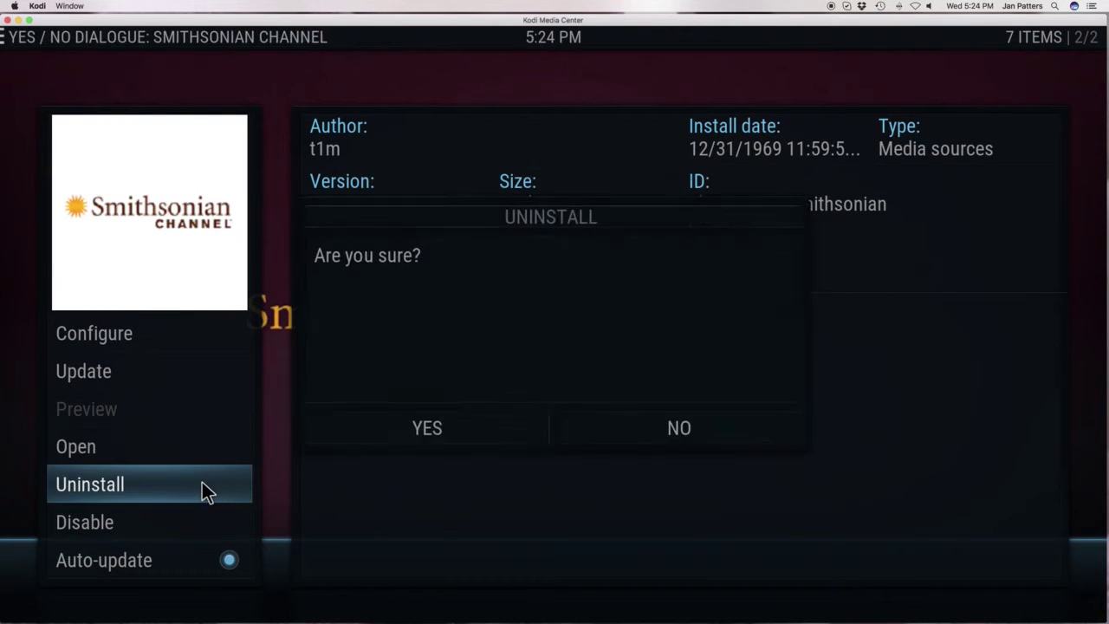
{"action": "left_click", "coordinate": [424, 437]}
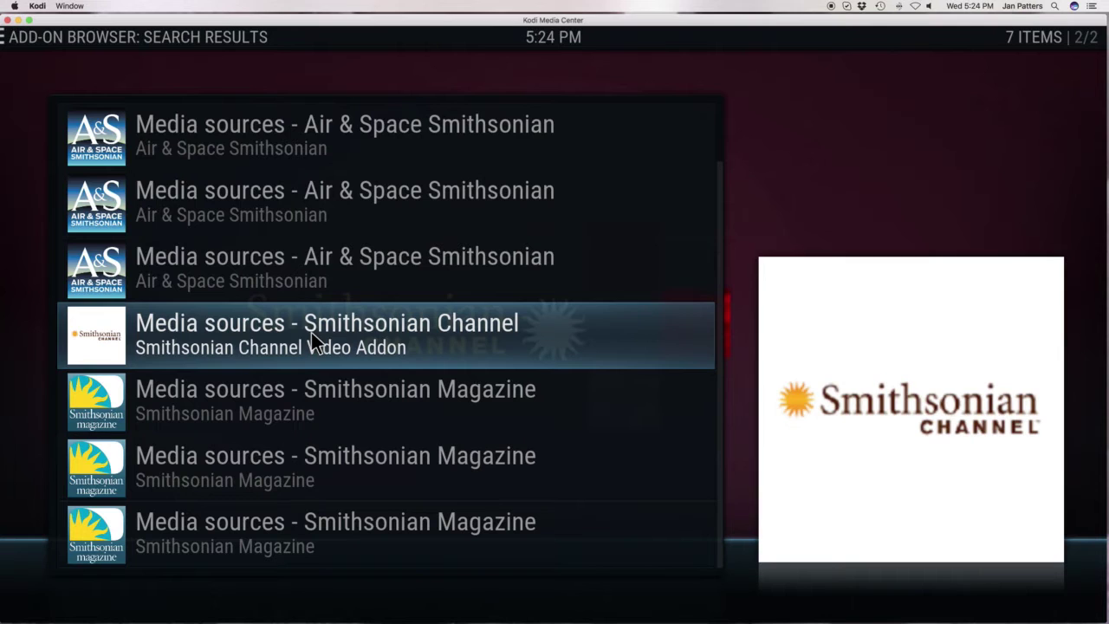
- Install the Smithsonian Channel video add-on from the search results, and open it to browse its videos
{"action": "left_click", "coordinate": [335, 338]}
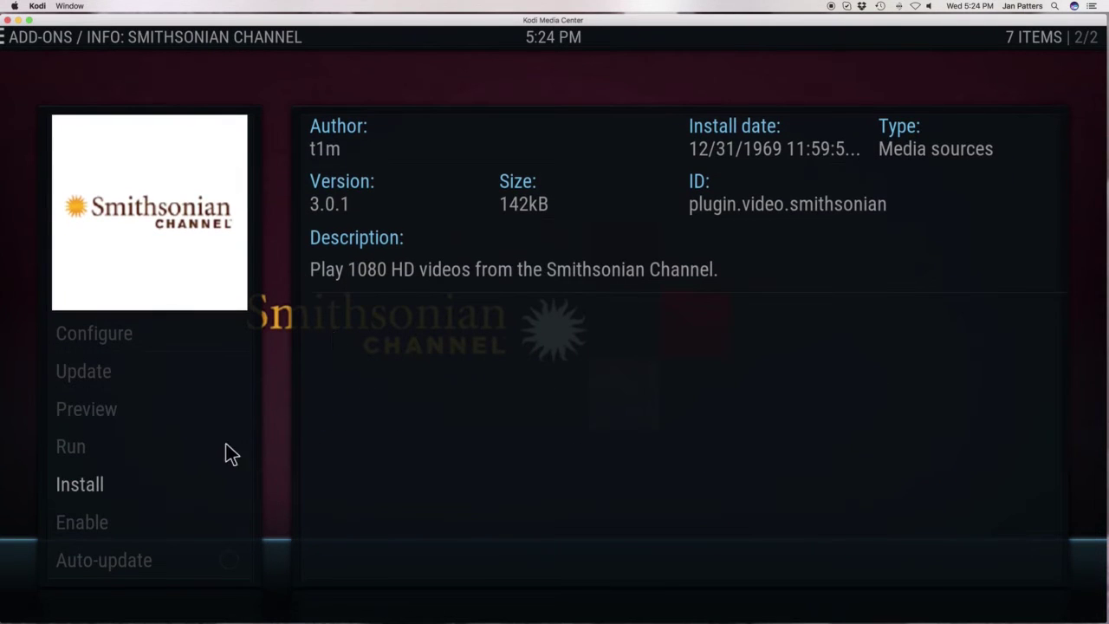
{"action": "left_click", "coordinate": [182, 484]}
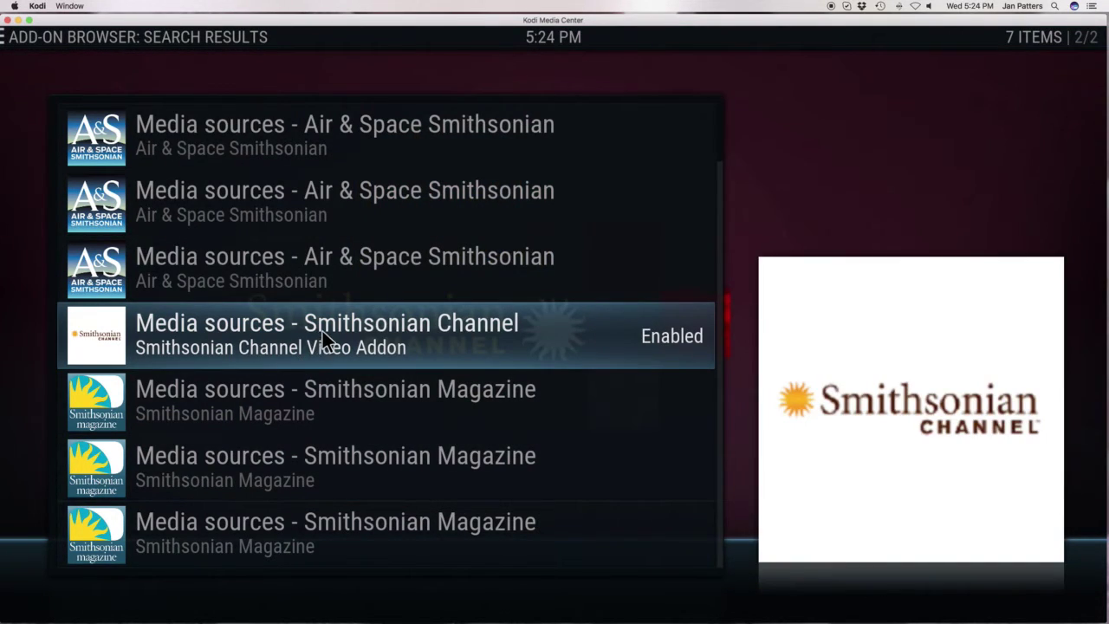
{"action": "left_click", "coordinate": [322, 331]}
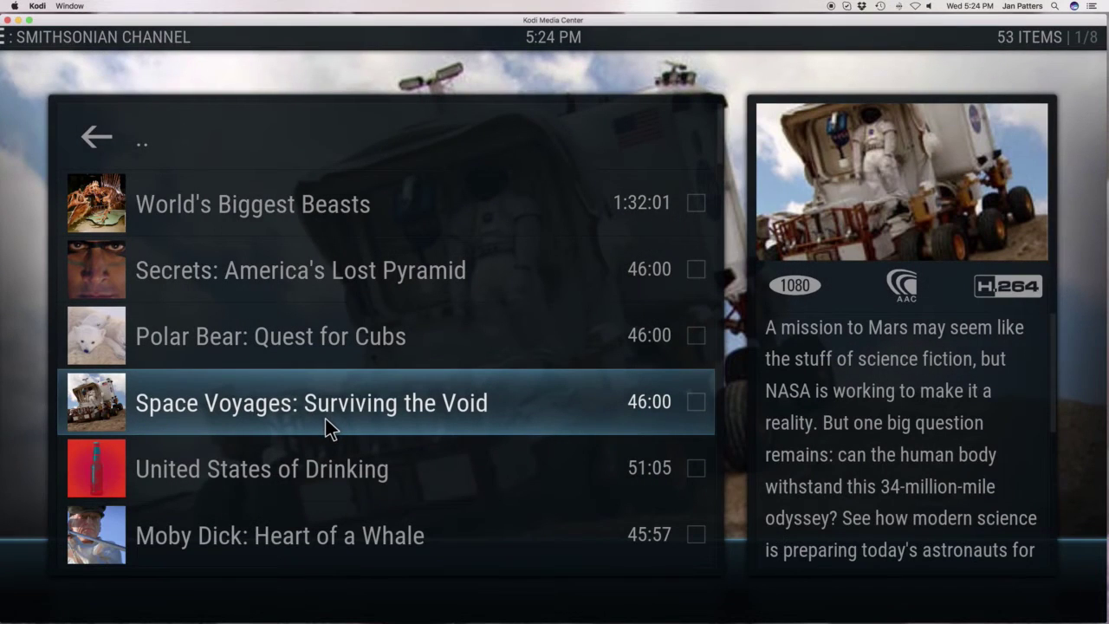
{"action": "scroll", "coordinate": [328, 418], "scroll_direction": "down", "scroll_amount": 6}
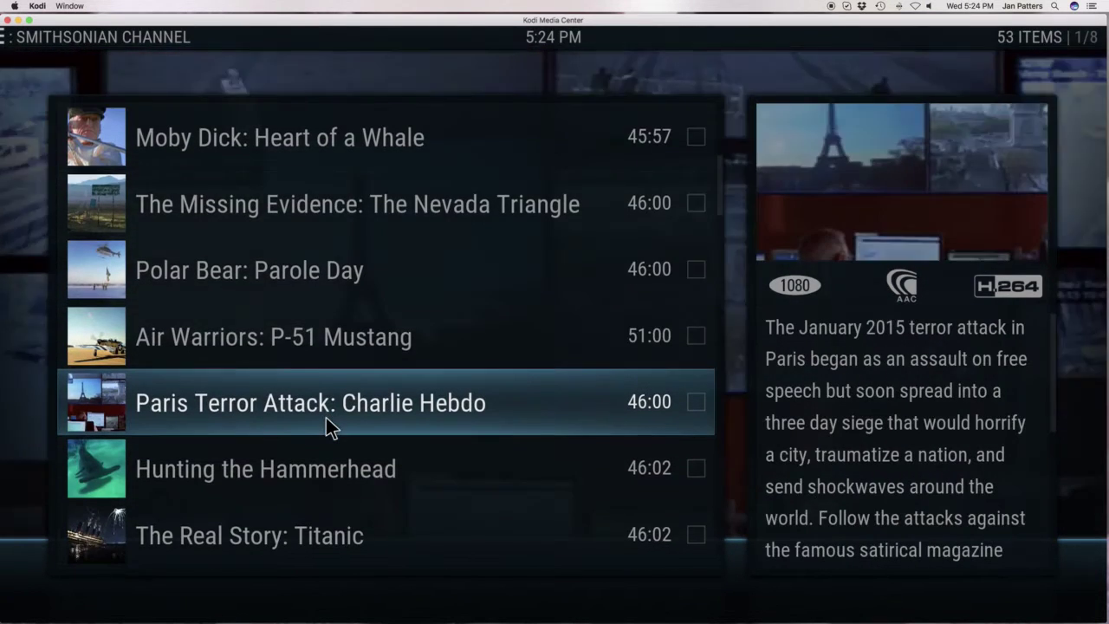